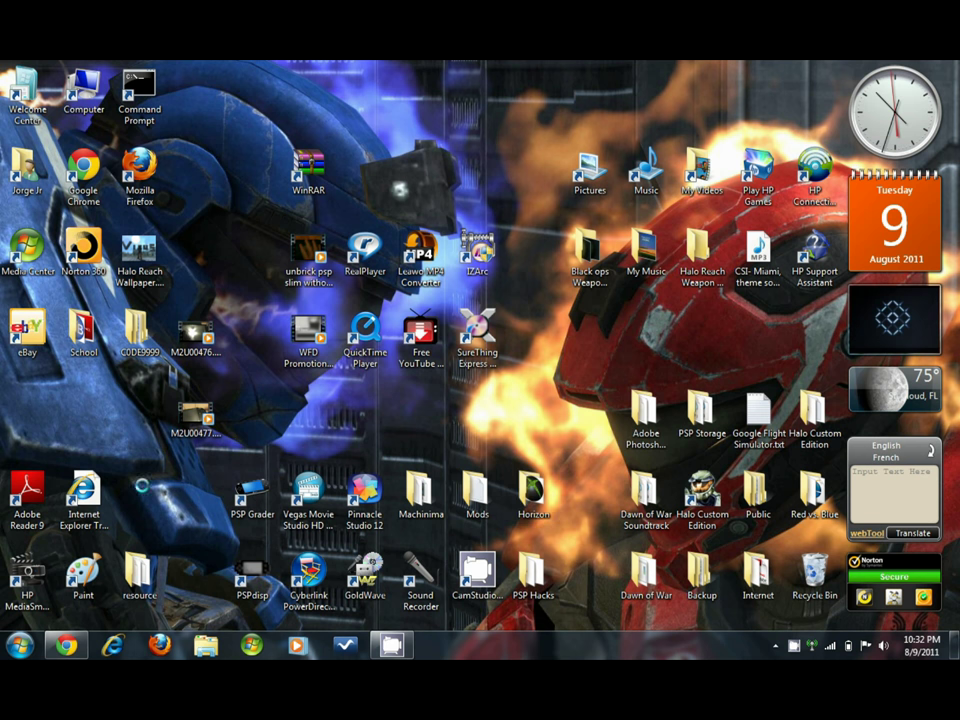
- Examine the PSNLover BETA v1.2 Released article on the PSP-Hacks site, including its troubleshooting instructions and download section
left_click(80, 585)
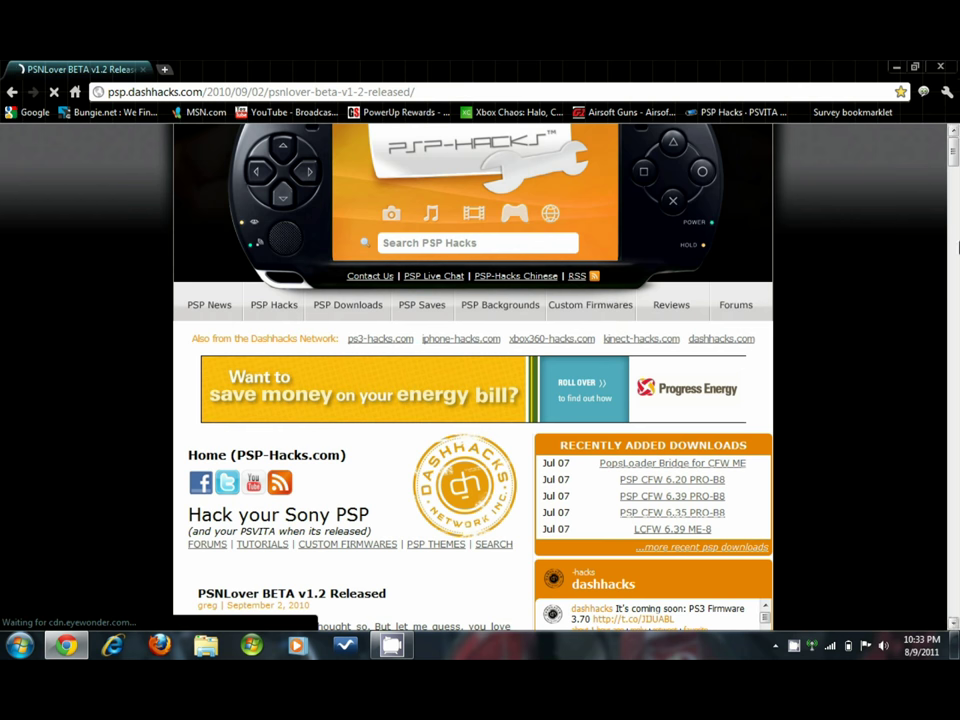
scroll(957, 188, "down", 10)
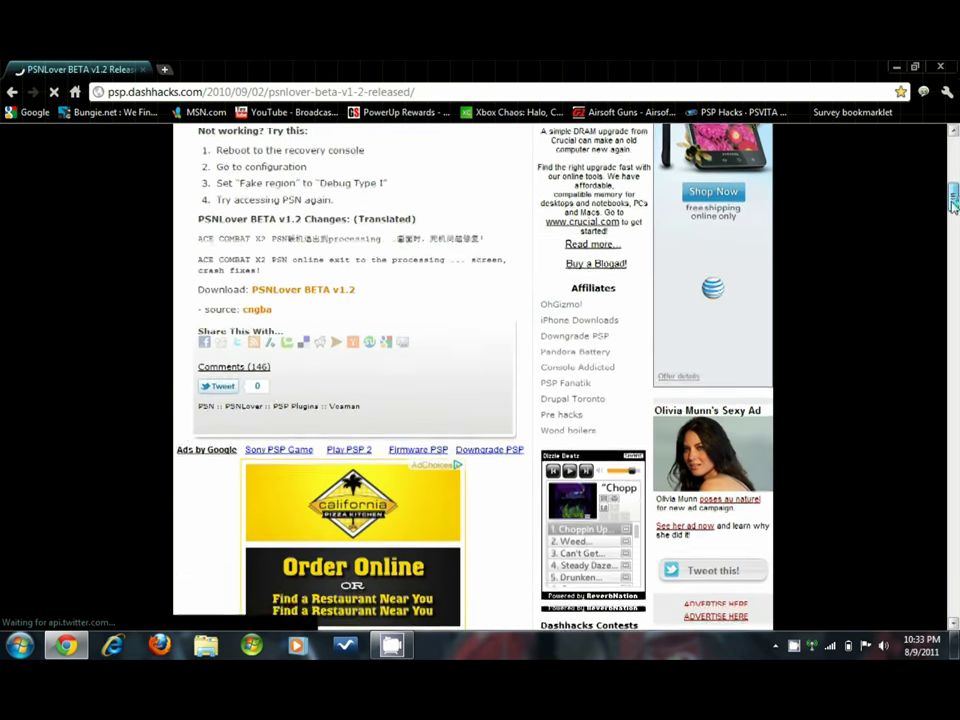
left_click_drag(953, 203, 952, 150)
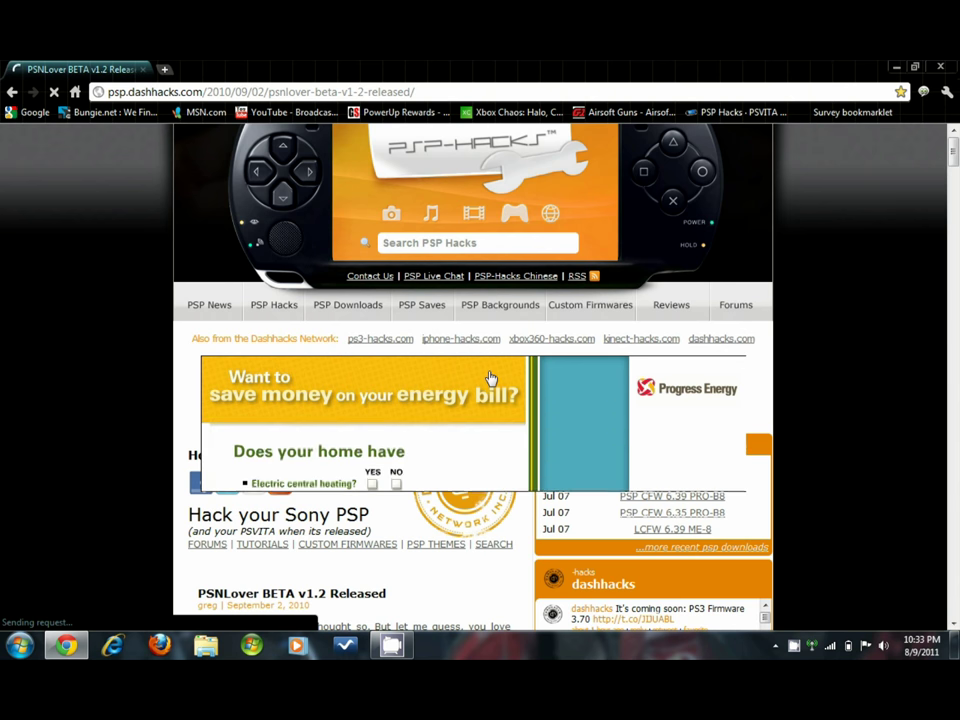
scroll(489, 377, "down", 4)
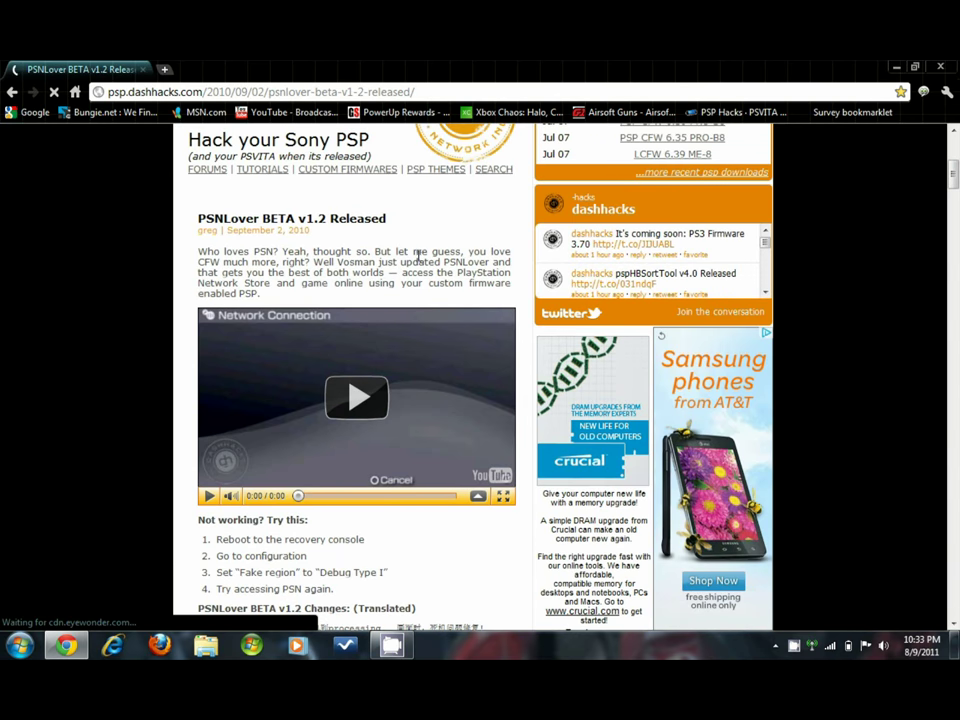
scroll(376, 288, "up", 3)
scroll(370, 365, "down", 1)
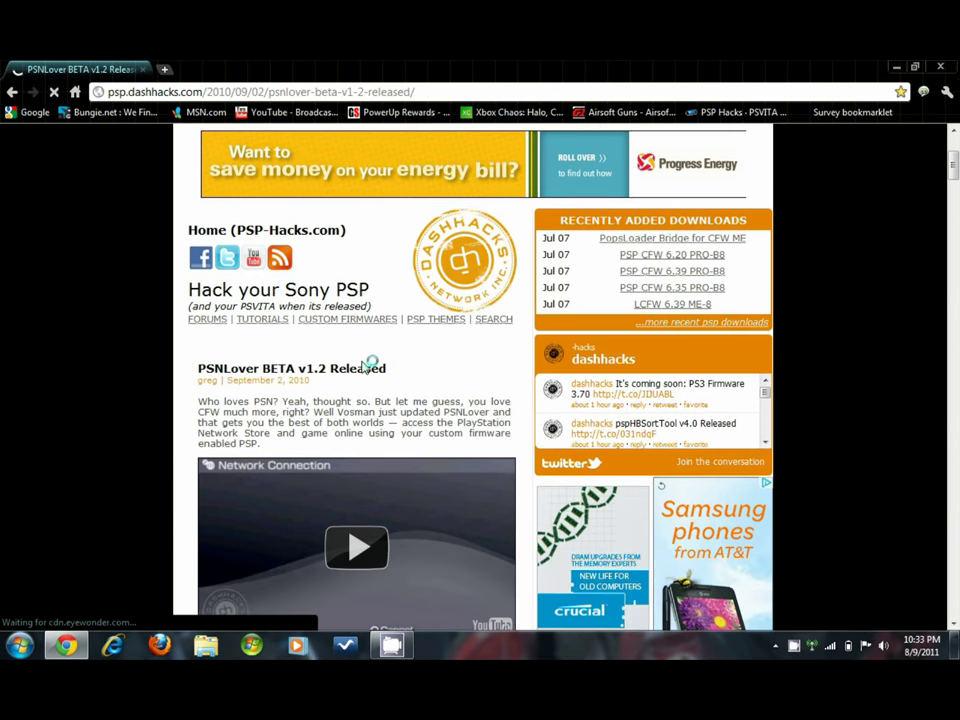
scroll(366, 364, "down", 1)
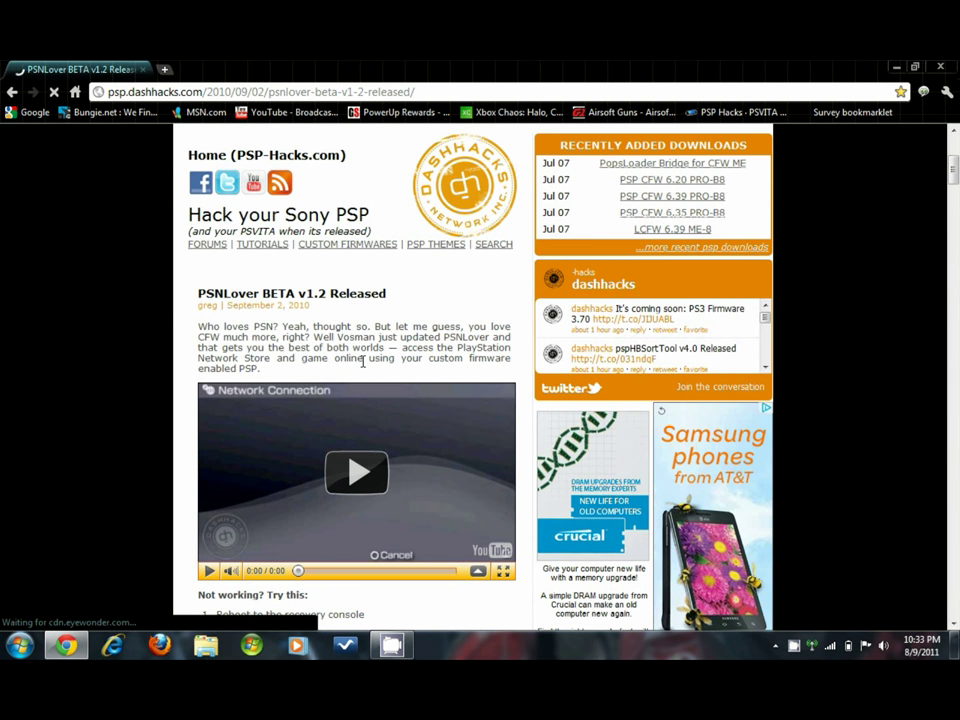
scroll(363, 362, "down", 1)
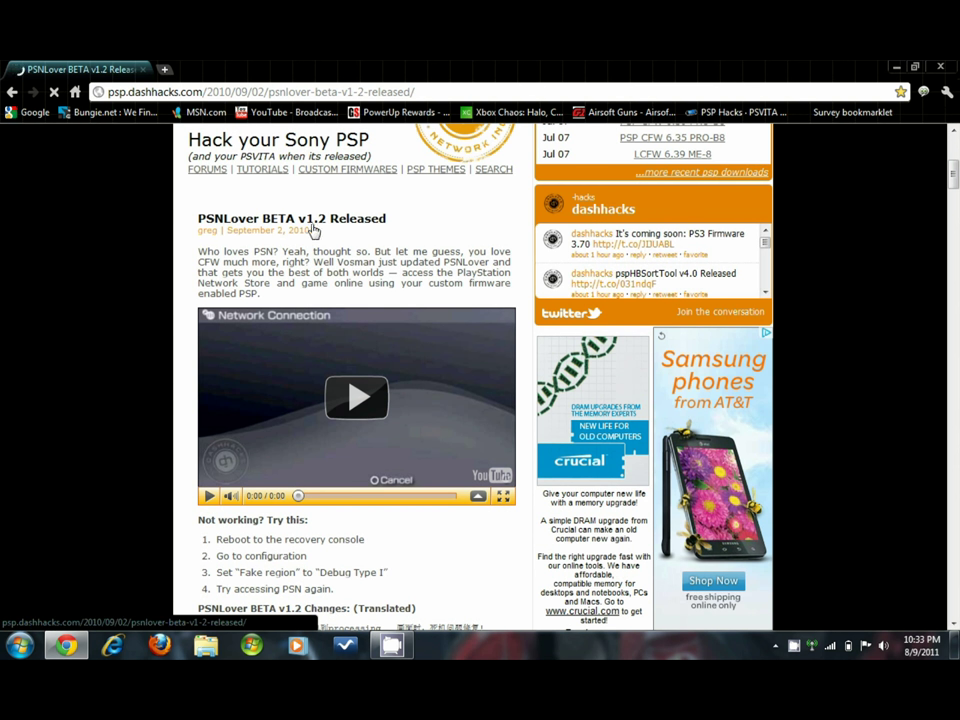
scroll(340, 484, "down", 3)
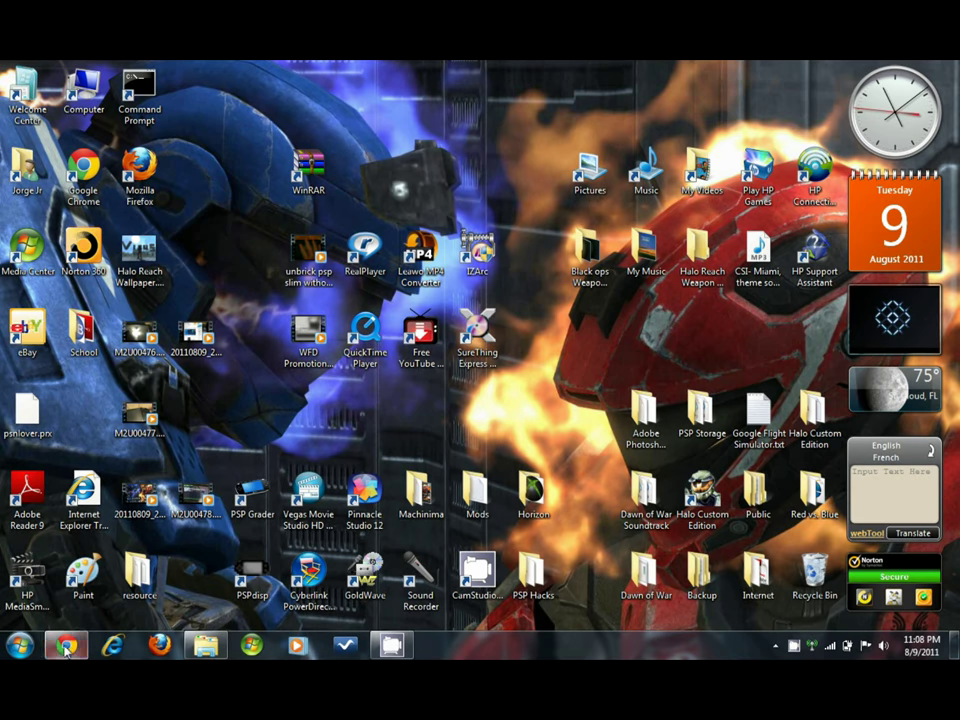
- Switch to Chrome to view the PSNLover BETA 1.2 download page, and look through the personal Downloads folder for the downloaded archive
left_click(67, 648)
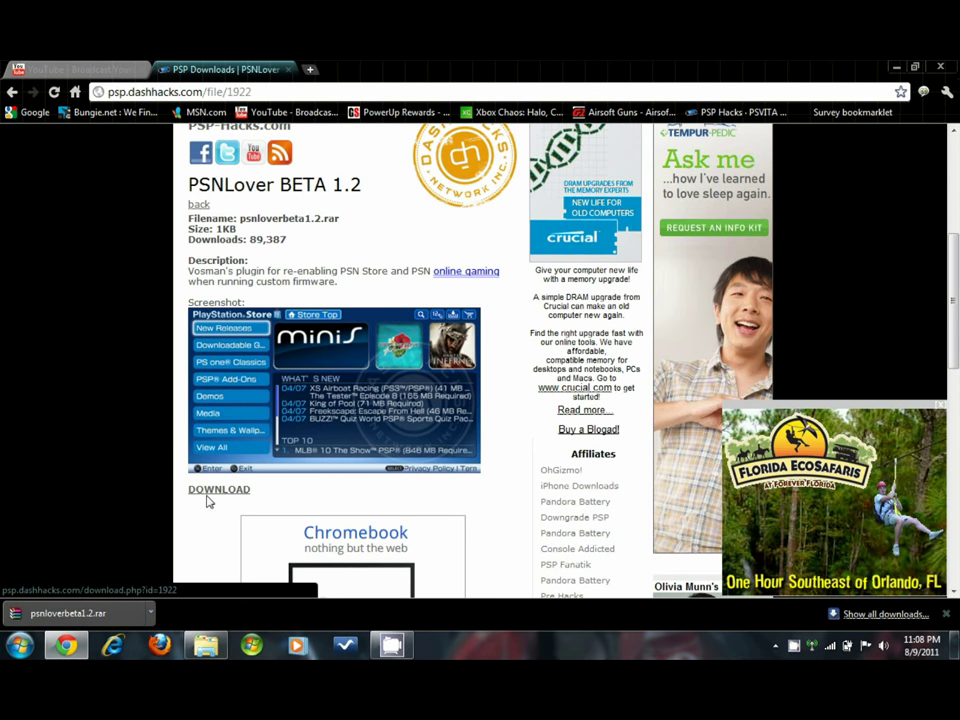
left_click(895, 67)
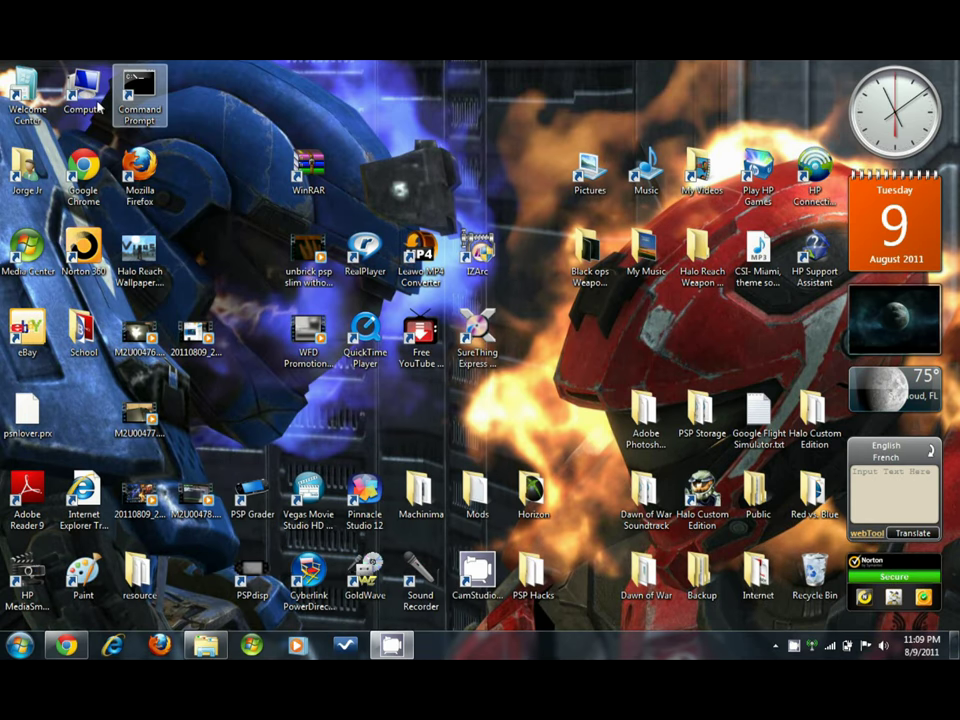
double_click(24, 168)
double_click(755, 258)
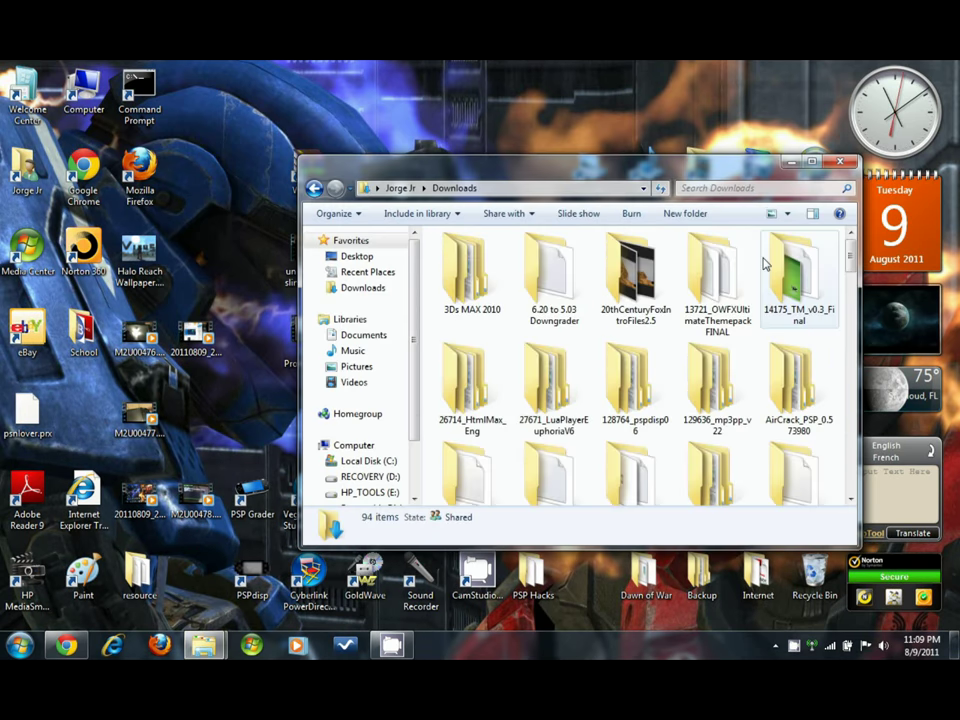
left_click_drag(849, 252, 760, 430)
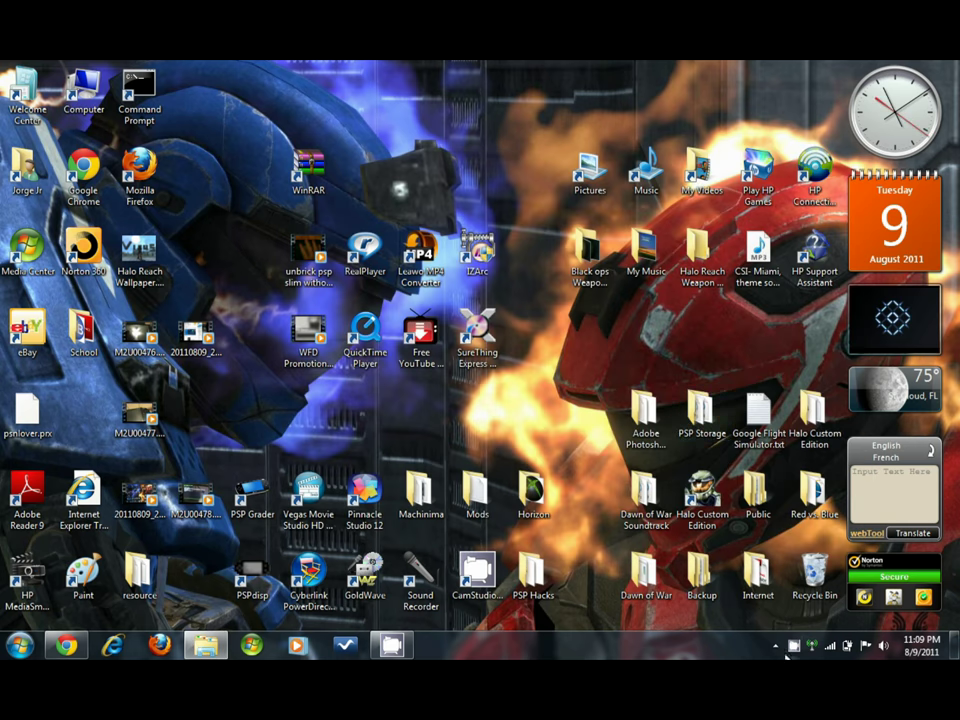
right_click(793, 645)
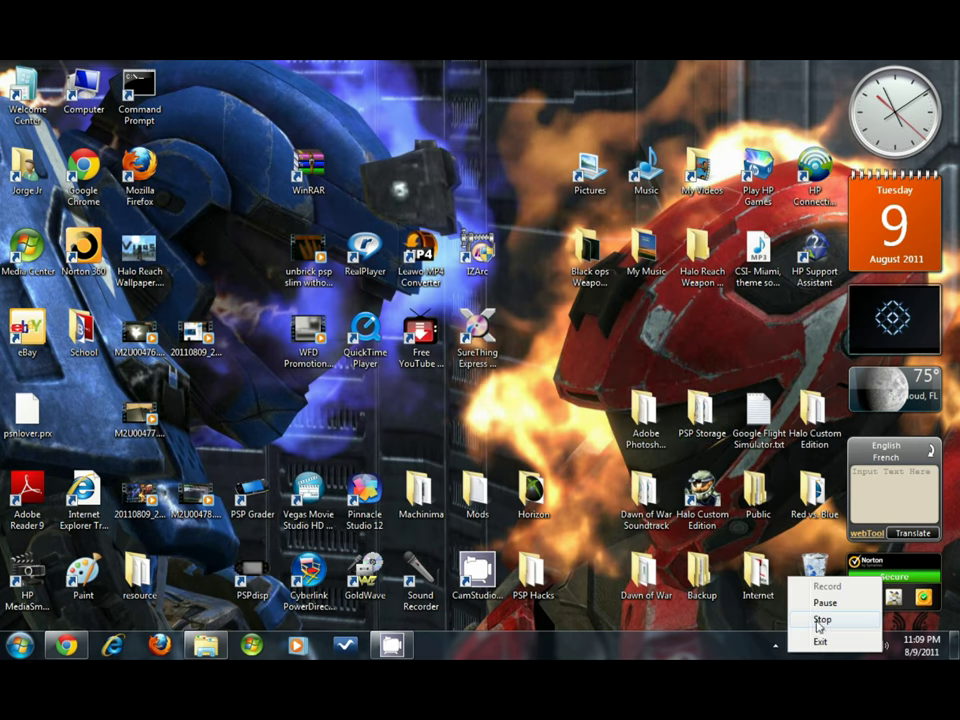
left_click(820, 621)
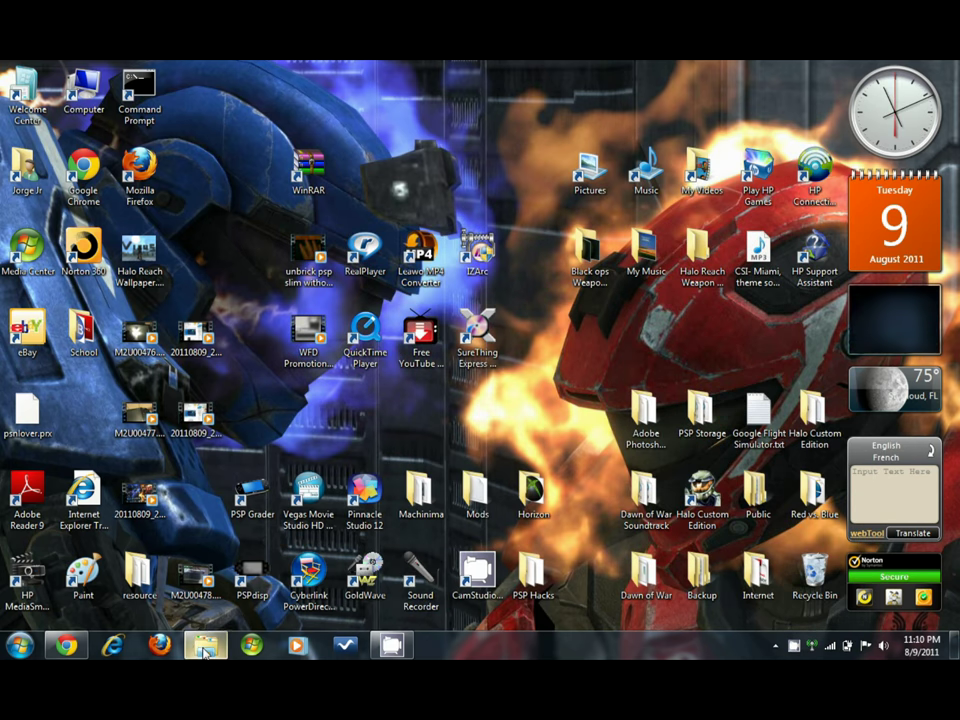
- Open the seplugins folder on Removable Disk (H:) in Windows Explorer
left_click(207, 643)
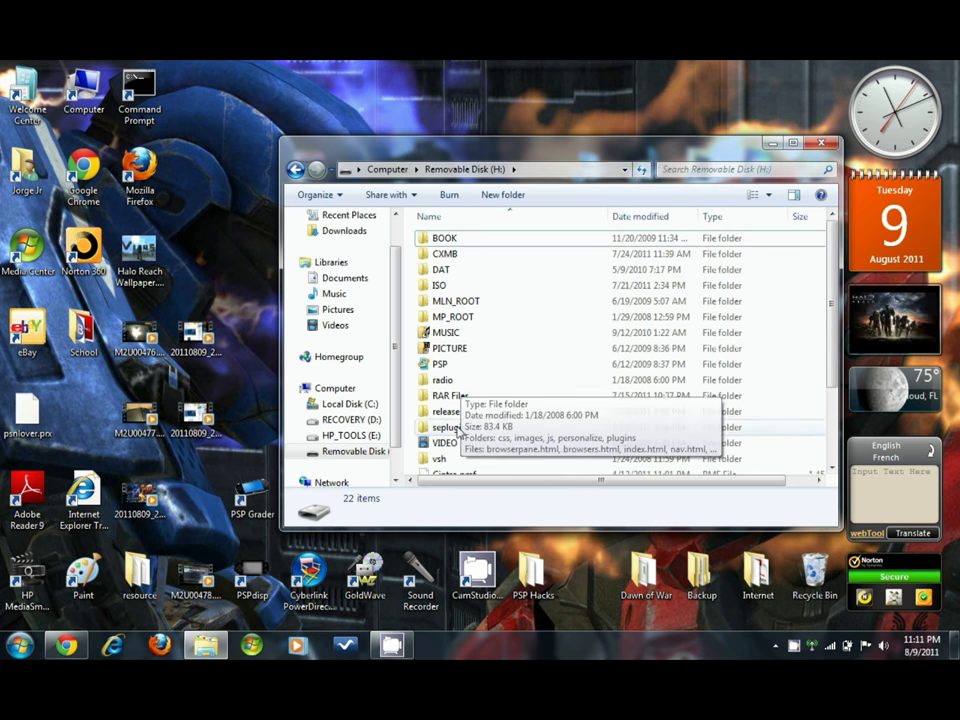
left_click(460, 428)
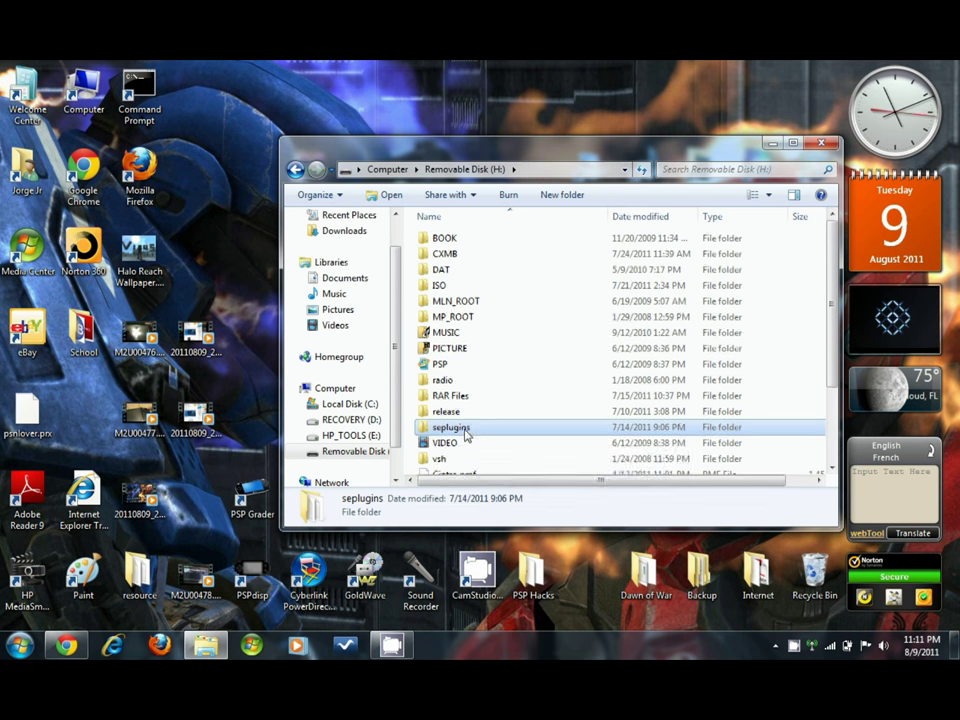
double_click(478, 430)
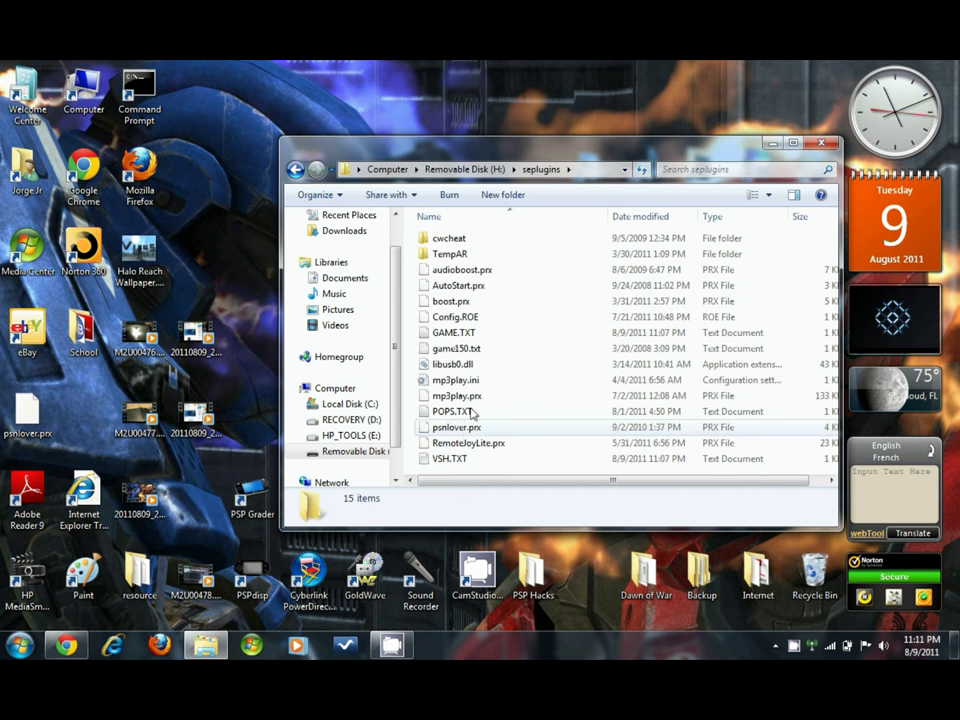
- Select GAME.TXT, game150.txt, POPS.TXT and VSH.TXT, and try to copy psnlover.prx from the desktop into the seplugins folder
left_click(440, 334)
left_click(447, 349, "shift")
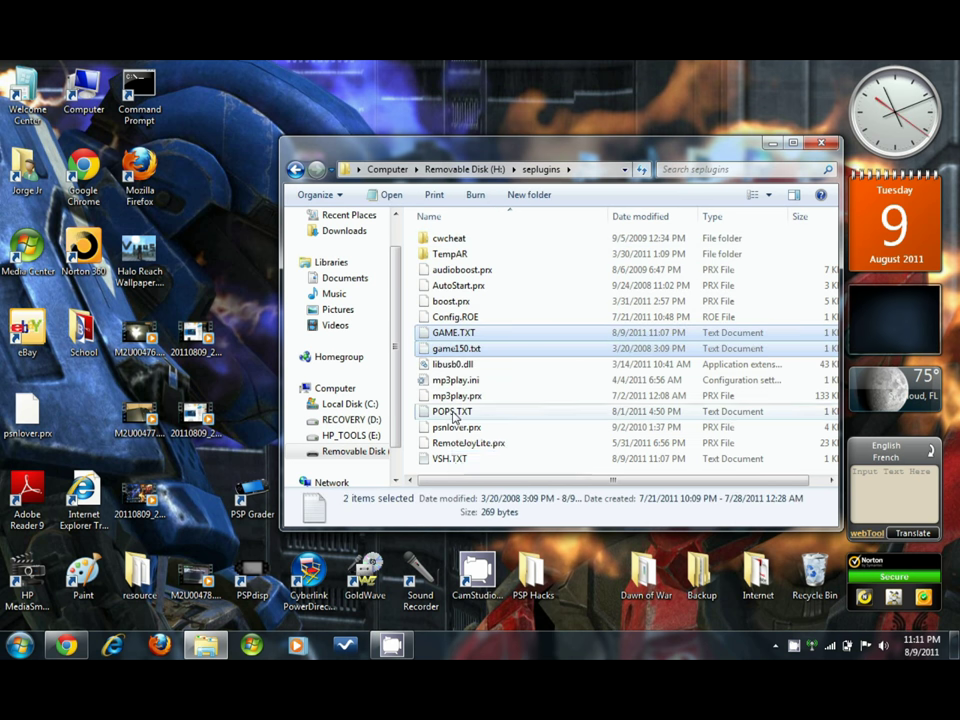
left_click(452, 411, "ctrl")
left_click(445, 458, "ctrl")
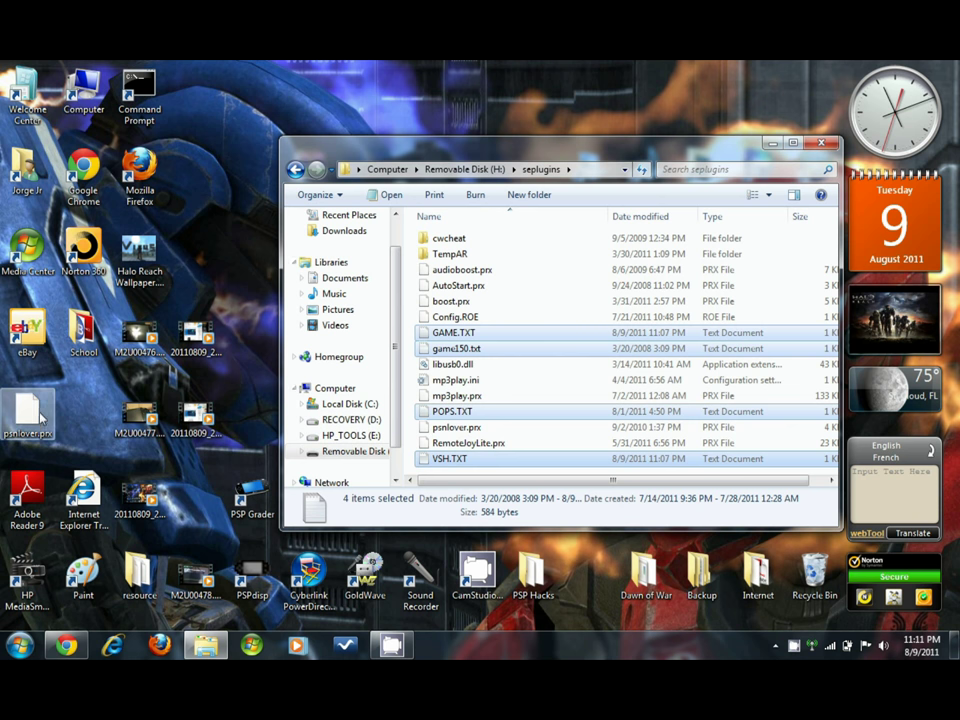
left_click_drag(35, 410, 563, 338)
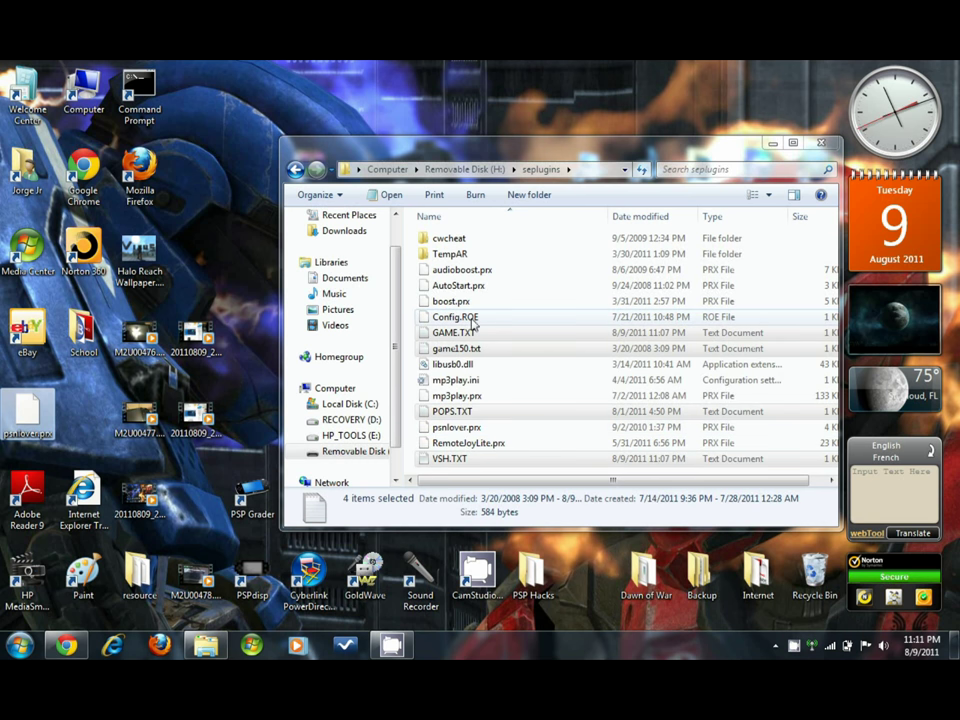
- Open GAME.TXT and VSH.TXT in Notepad, and save VSH.TXT with the line "ms0:/seplugins/psnlover.prx 1"
double_click(461, 340)
left_click(855, 246)
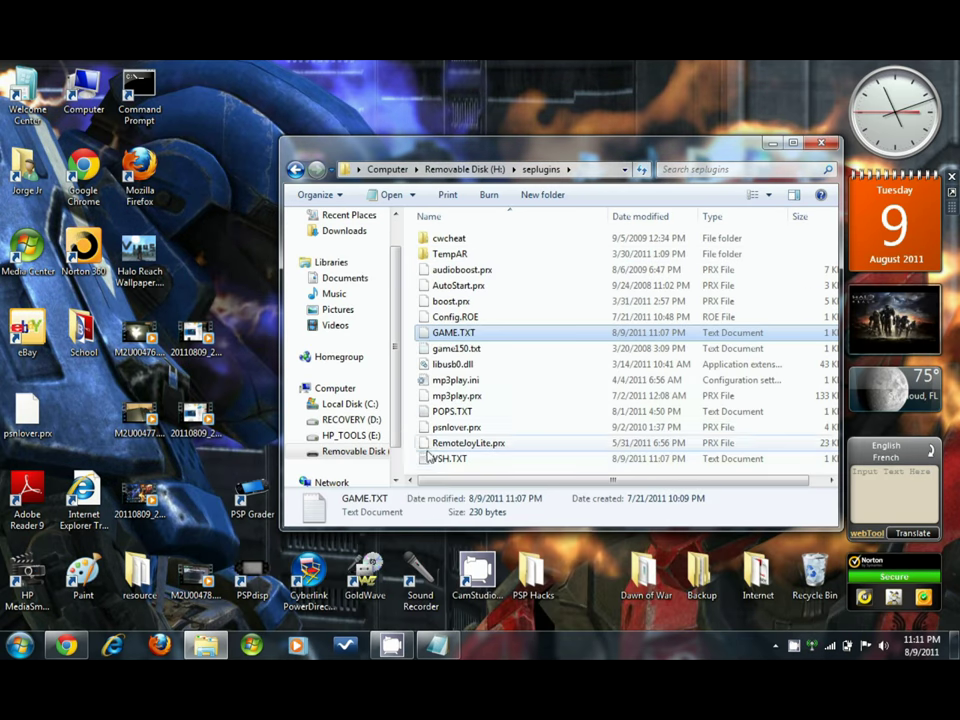
double_click(439, 456)
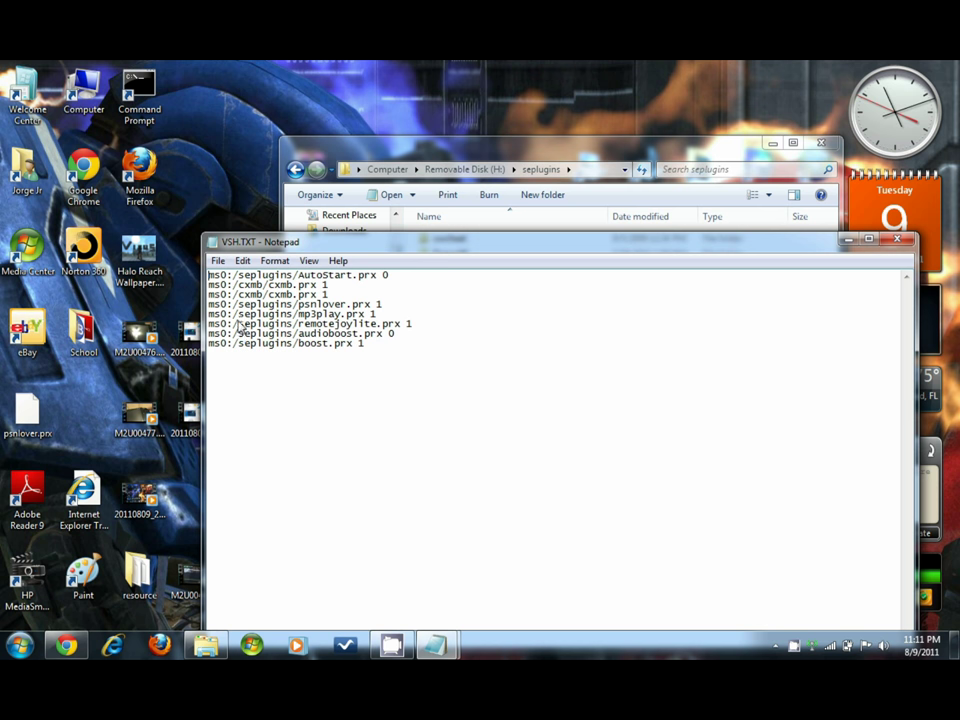
left_click_drag(210, 309, 383, 314)
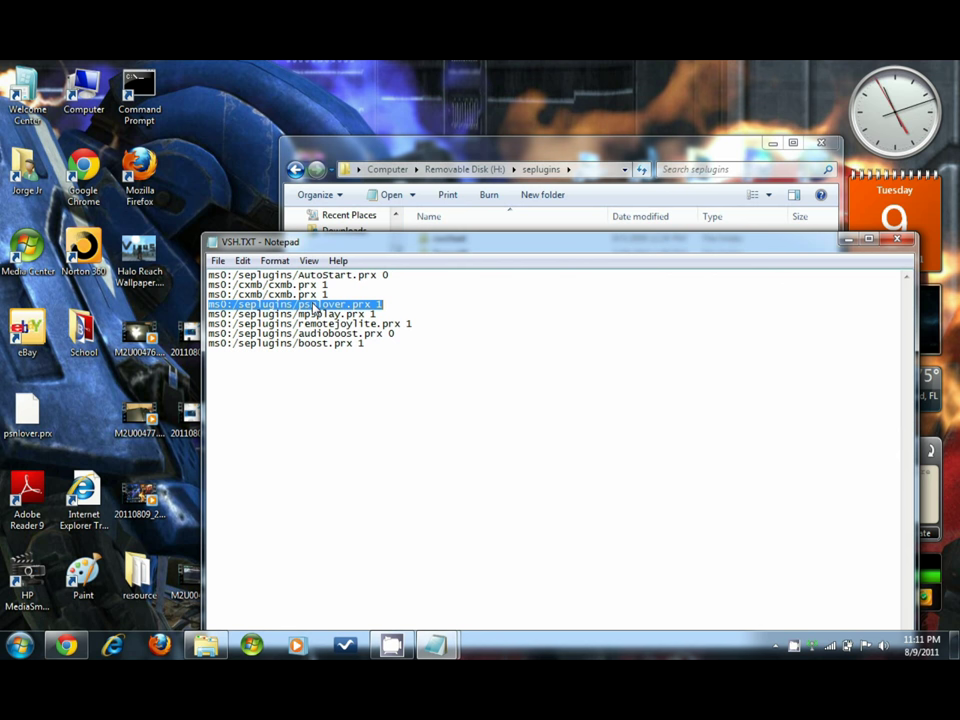
left_click(218, 261)
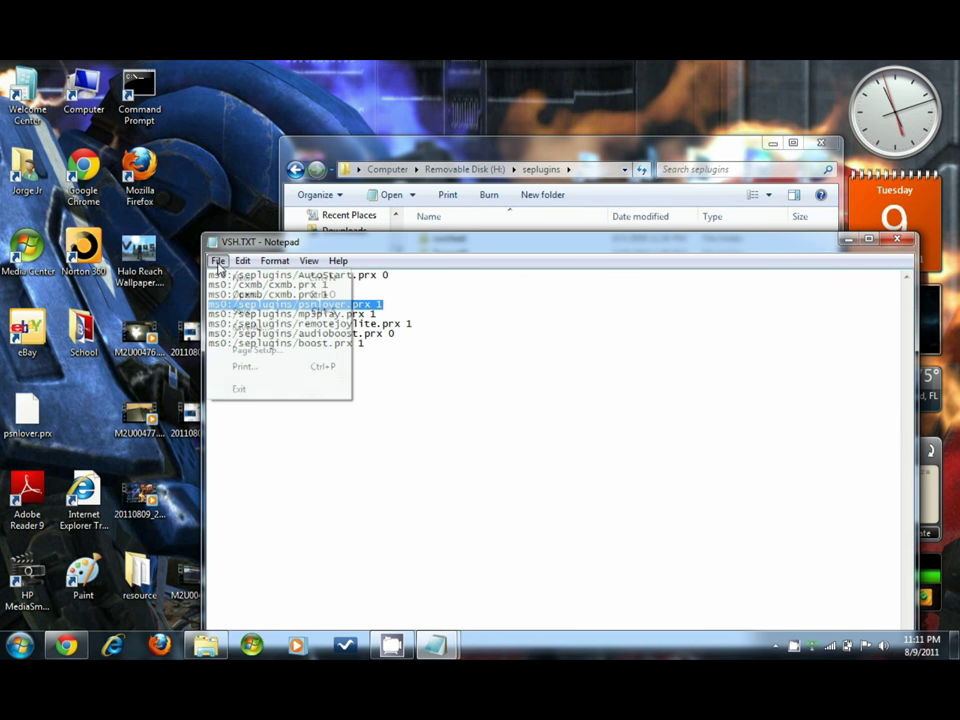
left_click(242, 311)
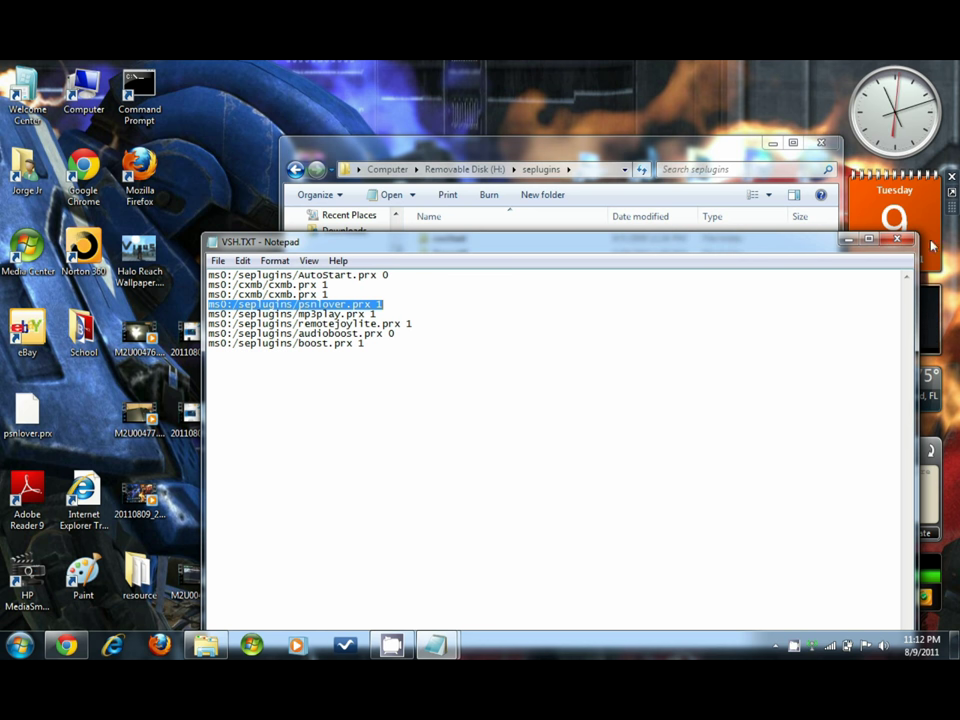
mouse_move(914, 248)
- Save GAME.TXT with the line "ms0:/seplugins/psnlover.prx 1", and close it along with the seplugins folder window
double_click(453, 332)
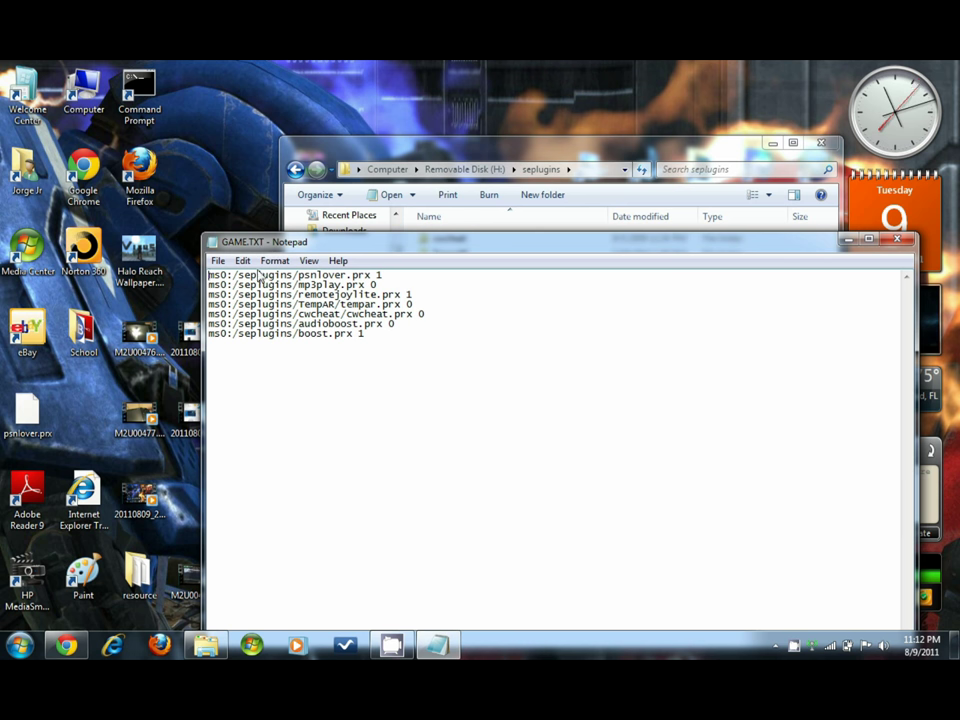
left_click(217, 261)
left_click(240, 311)
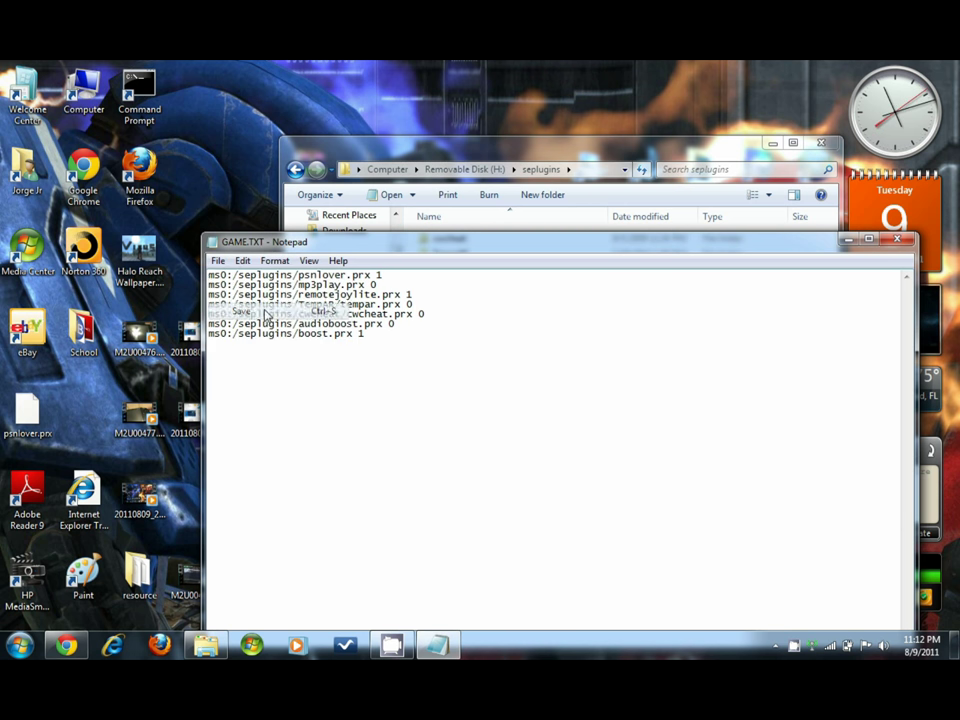
key("alt+F4")
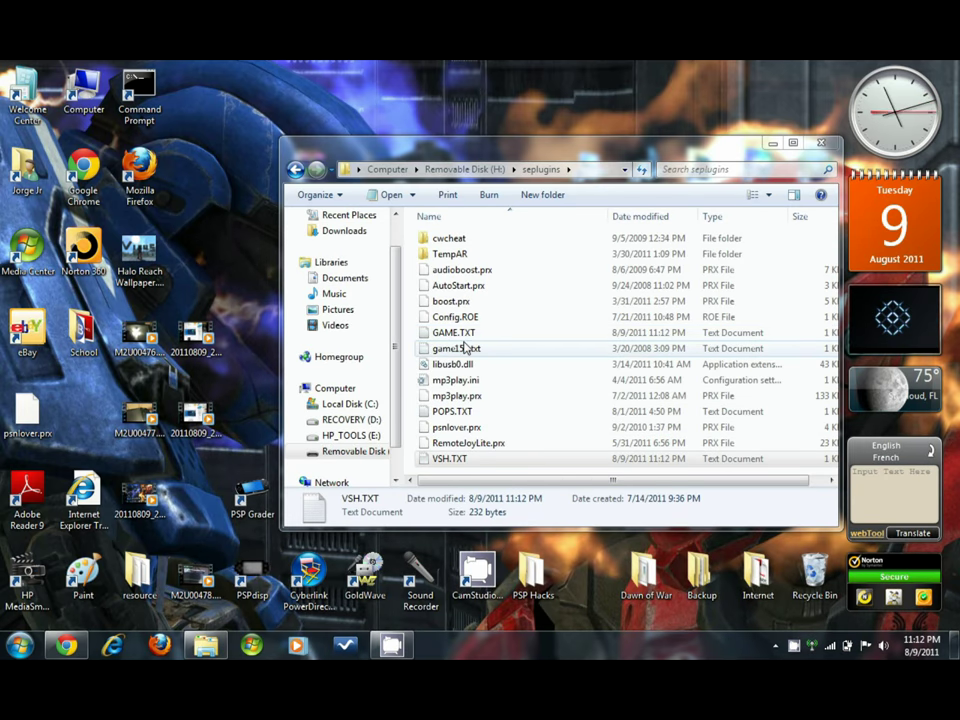
left_click(822, 144)
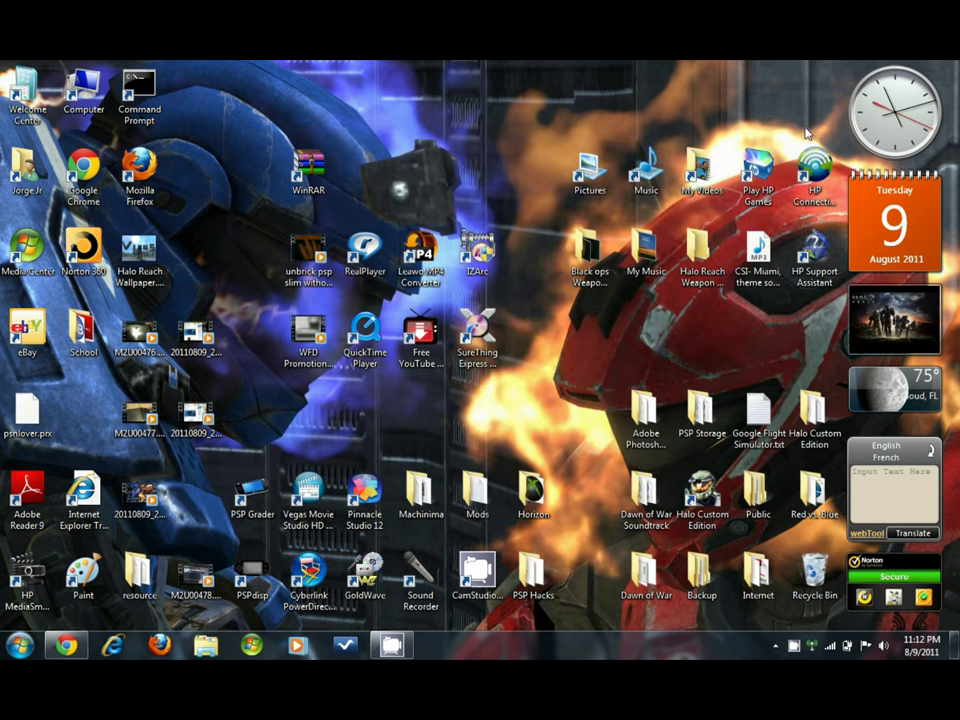